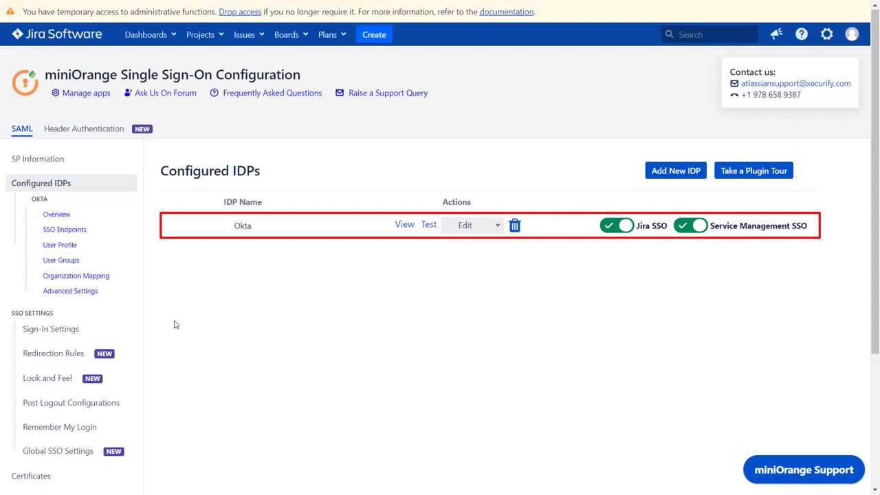
# Step: Open the miniOrange Sign-In Settings page from the SSO Settings sidebar
pyautogui.click(117, 330)
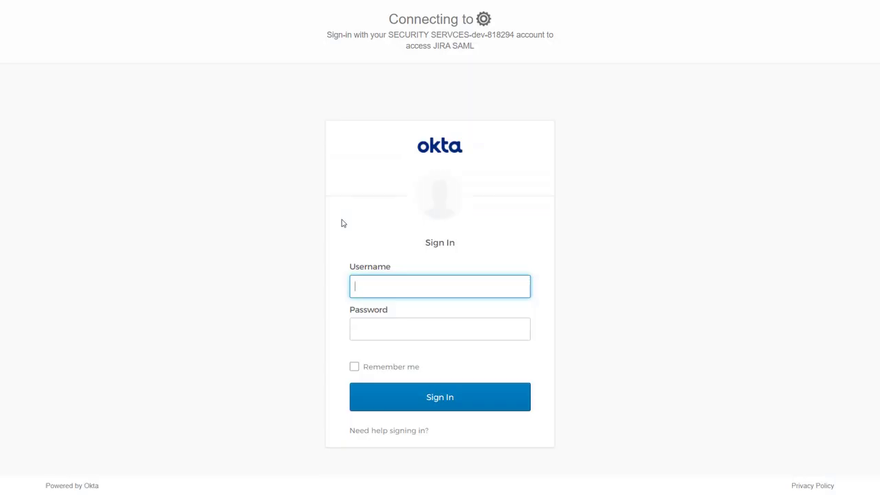
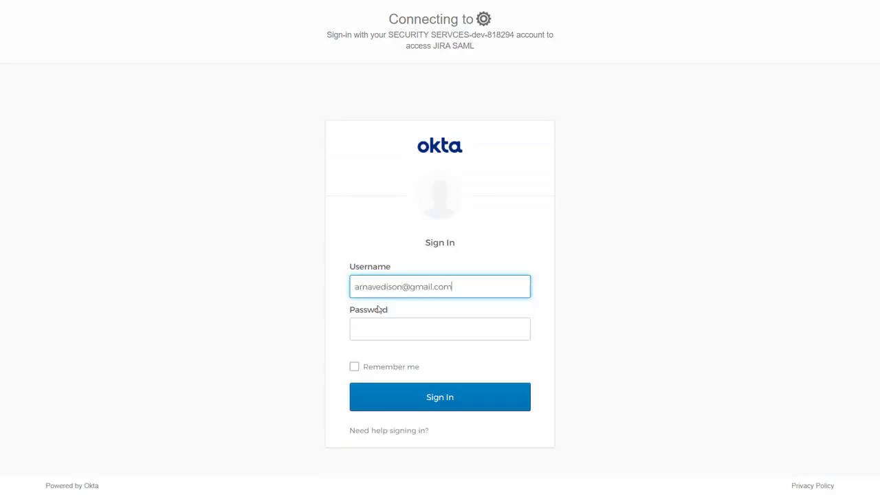
# Step: Sign in to Okta with the test user's email address and password
pyautogui.click(383, 318)
pyautogui.write('••••••••••')
pyautogui.click(423, 395)
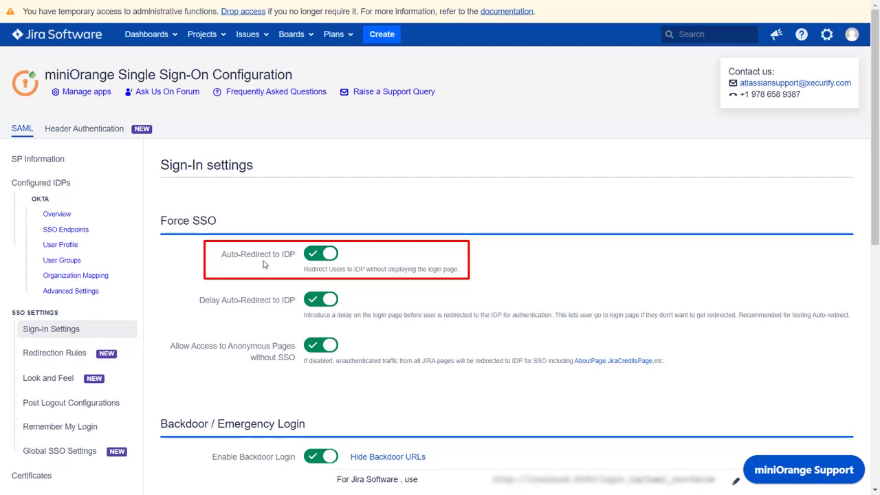
# Step: Enable Restrict Backdoor URL Access and allow only the jira-administrators group
pyautogui.scroll(-3, 264, 264)
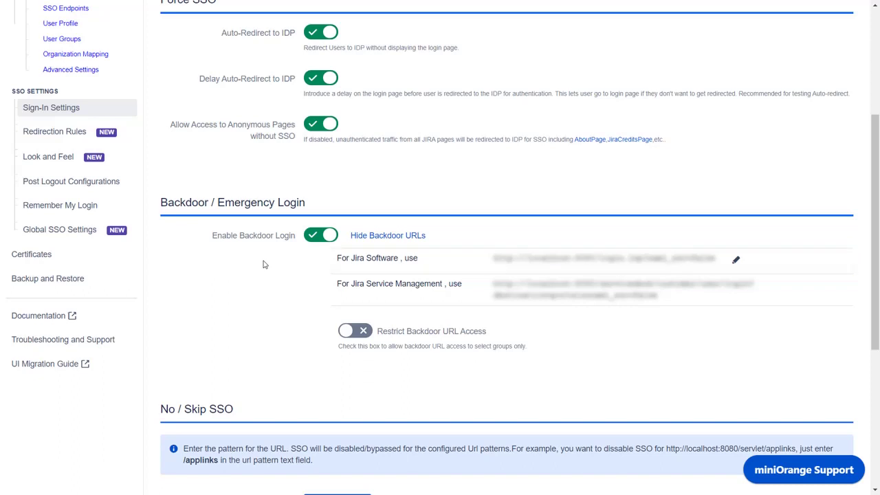
pyautogui.click(345, 333)
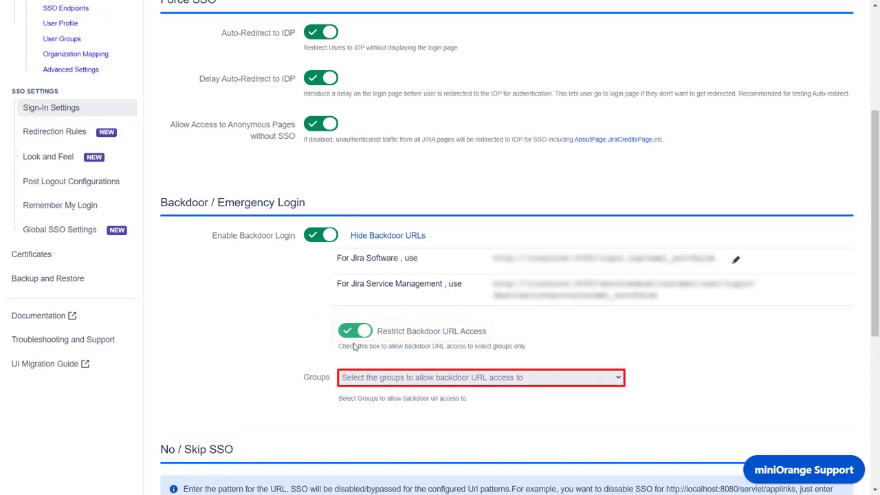
pyautogui.click(384, 375)
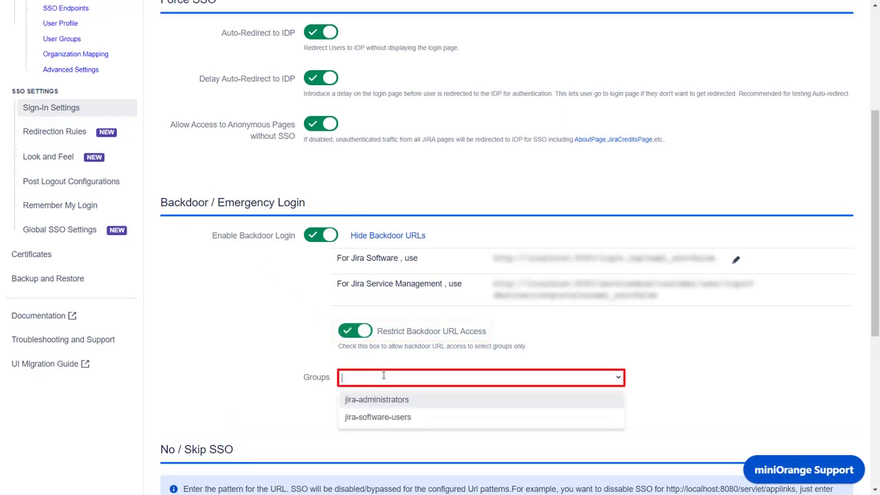
pyautogui.click(394, 400)
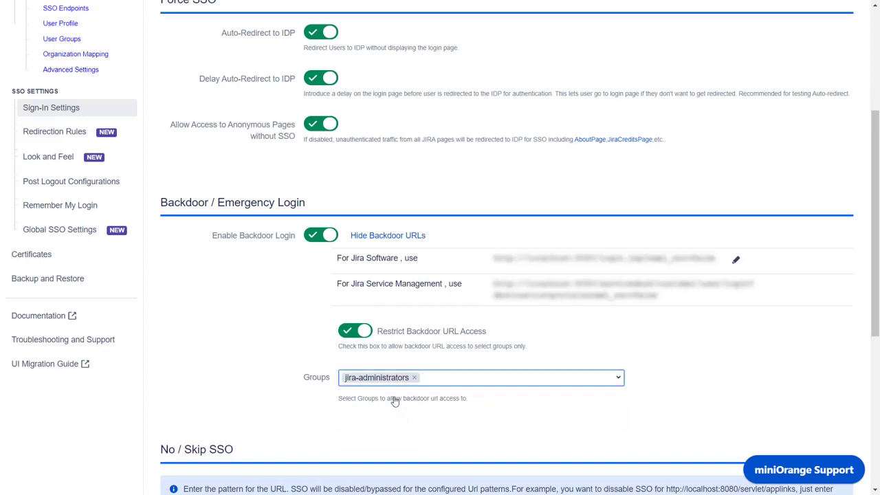
# Step: Switch off Auto-Redirect to IDP
pyautogui.scroll(5, 395, 402)
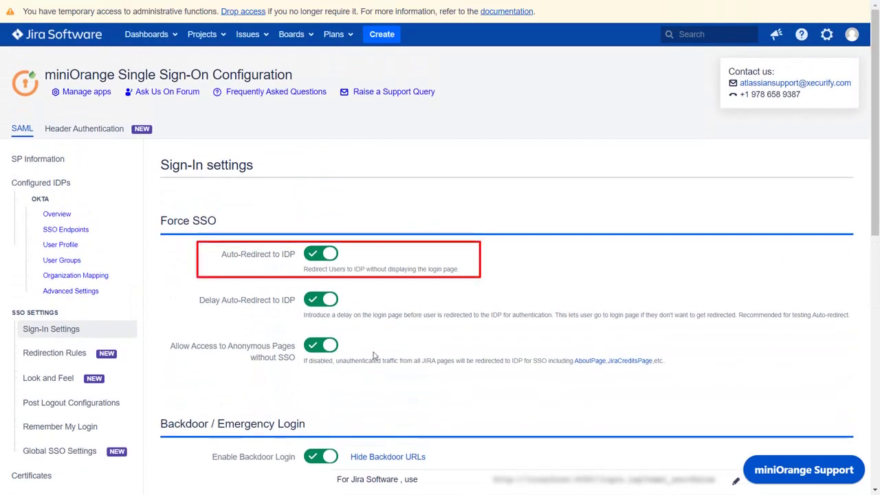
pyautogui.click(334, 258)
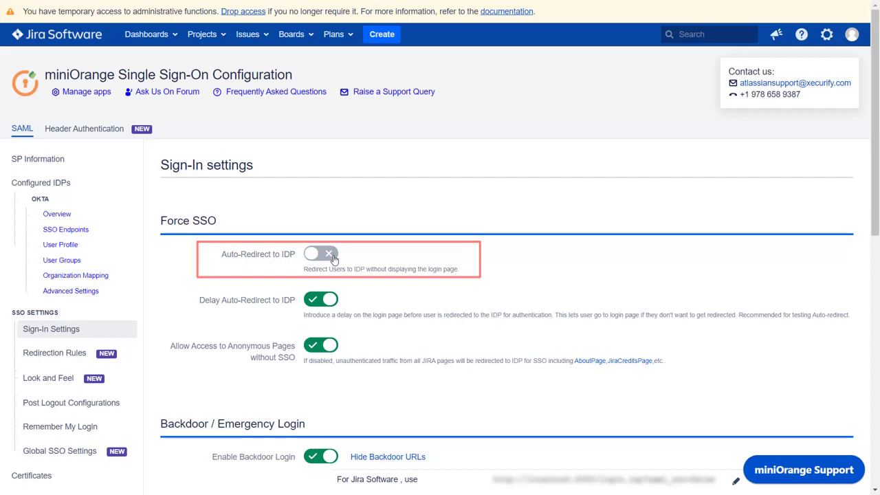
pyautogui.scroll(-10, 327, 344)
# Step: Save the Sign-In settings
pyautogui.click(324, 393)
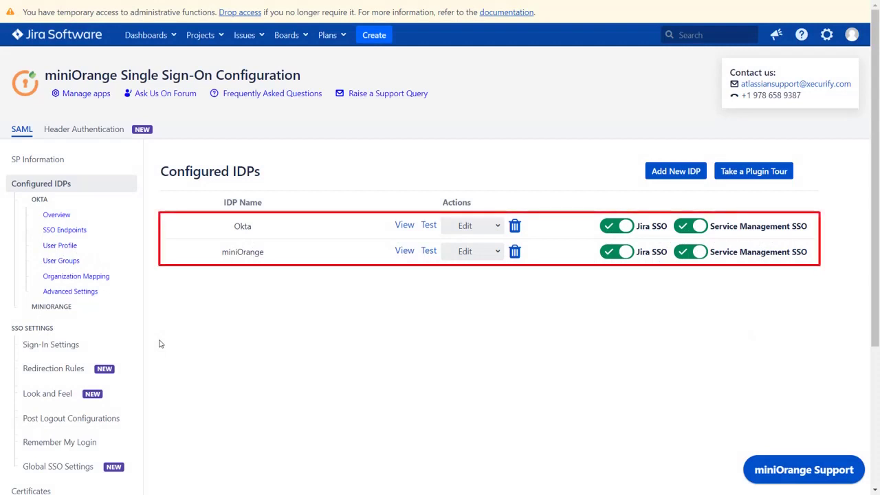
# Step: Add a new redirection rule named Rule1 conditioned on Email Domain
pyautogui.click(119, 369)
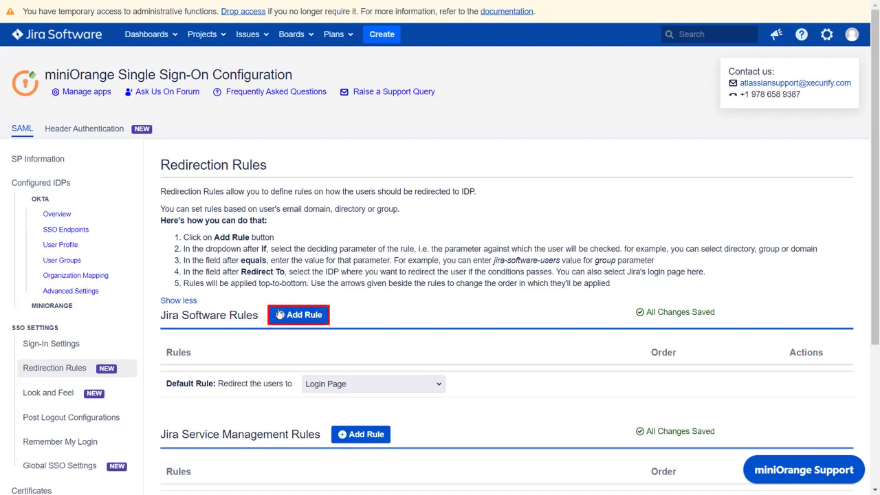
pyautogui.click(280, 314)
pyautogui.click(300, 220)
pyautogui.write('Ru')
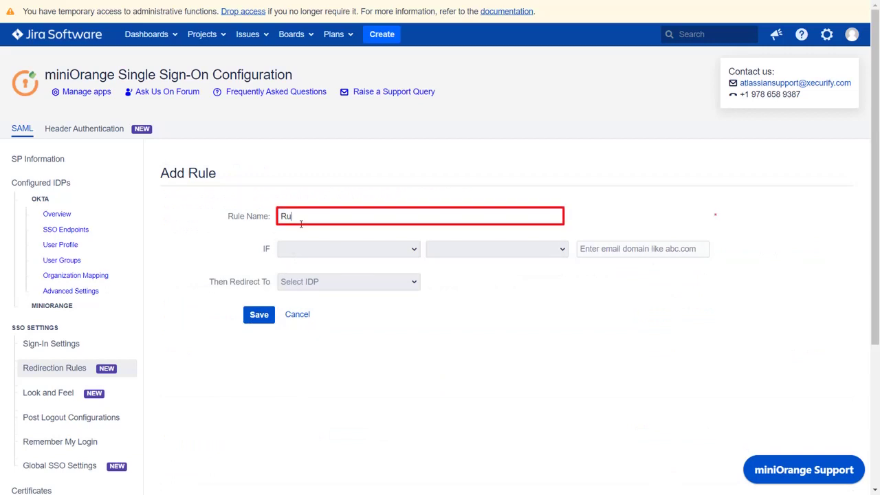
pyautogui.write('le1')
pyautogui.click(306, 250)
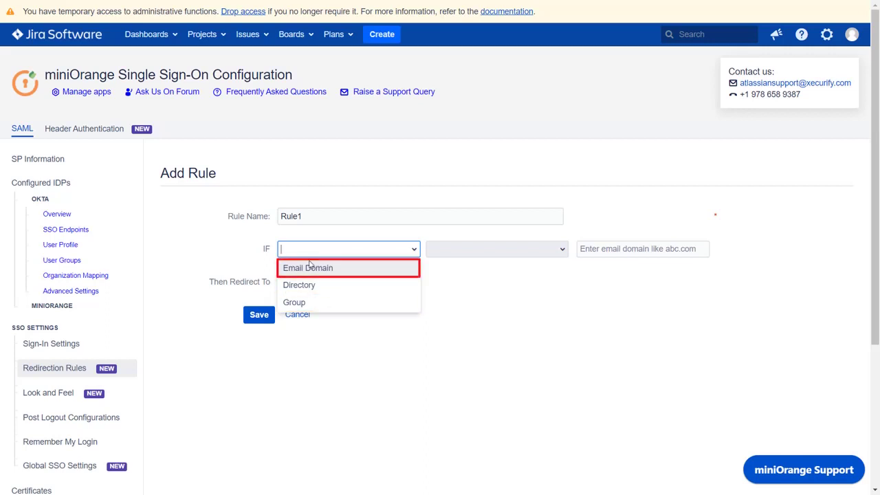
pyautogui.click(309, 271)
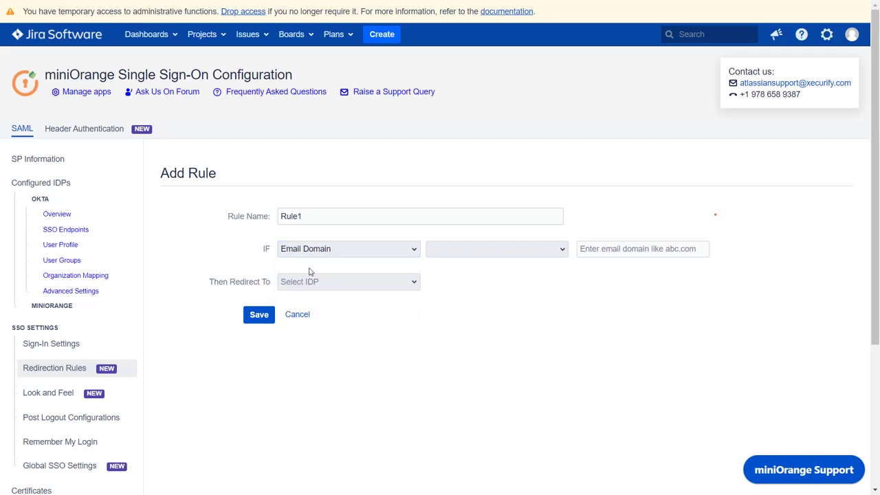
# Step: Set the condition to equals miniorange.com and redirect matching users to the miniOrange IDP
pyautogui.click(428, 249)
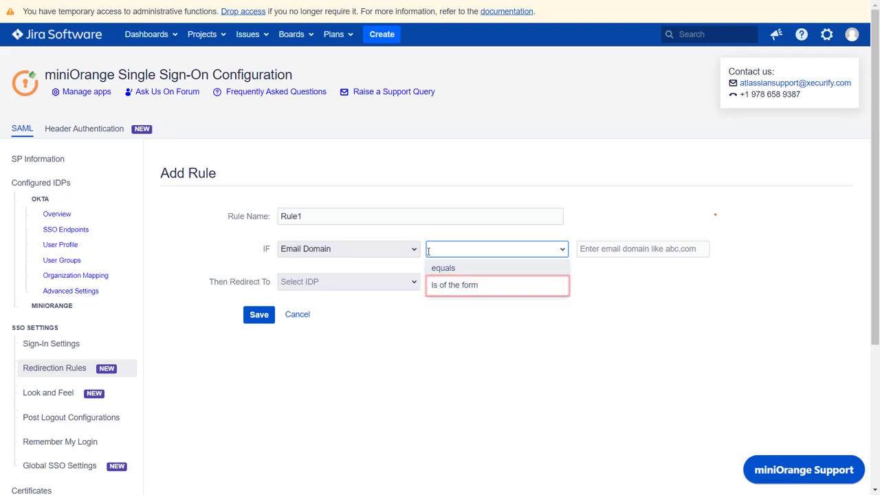
pyautogui.click(432, 271)
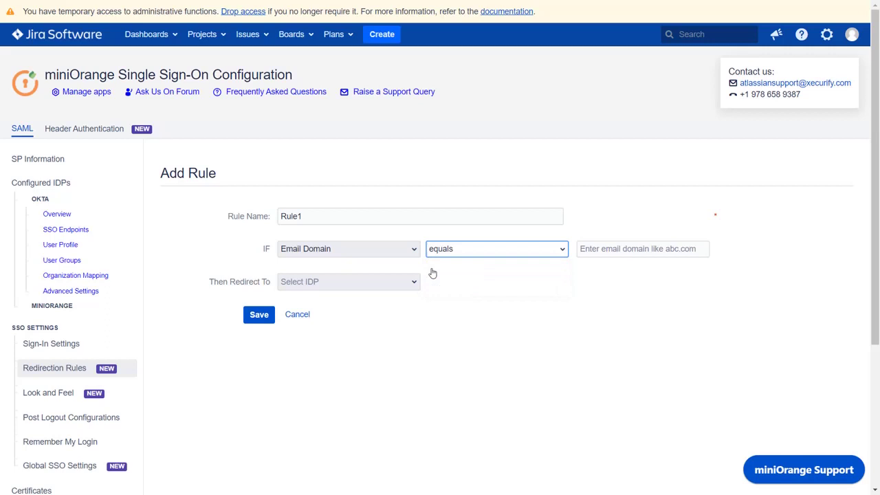
pyautogui.click(588, 250)
pyautogui.write('miniorange')
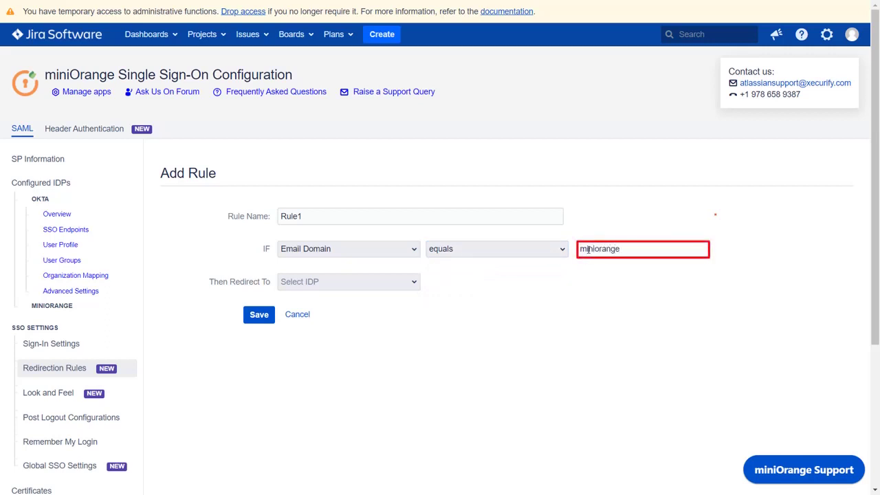
pyautogui.write('.com')
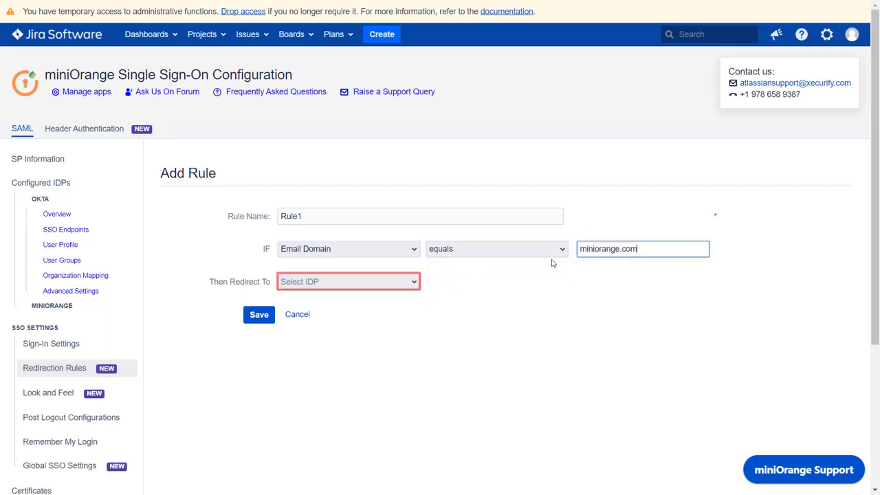
pyautogui.click(412, 283)
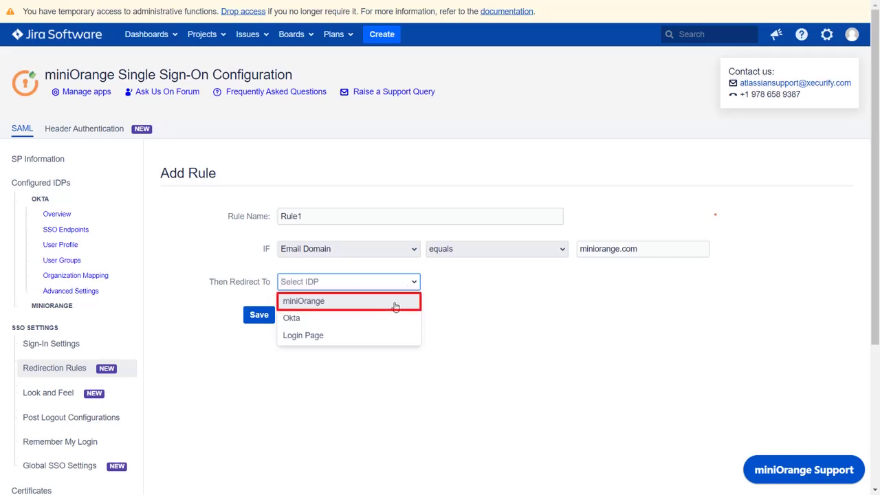
pyautogui.click(395, 306)
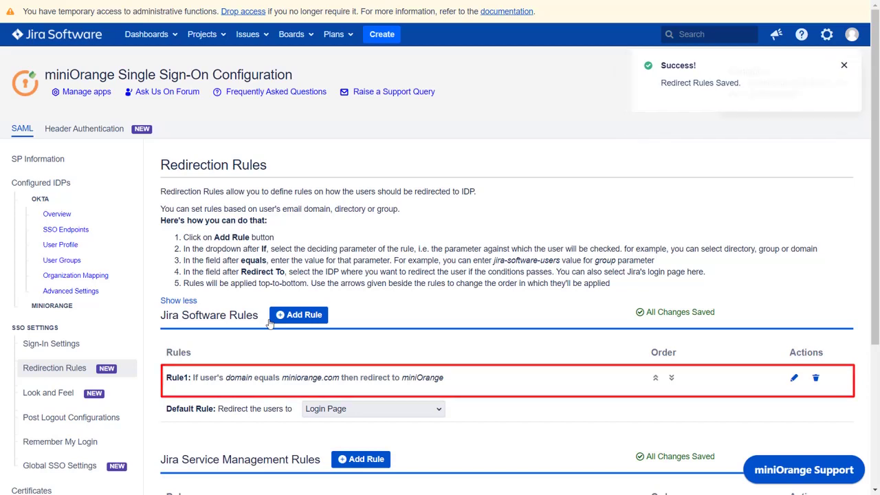
# Step: Set the Default Rule's redirect to Login Page
pyautogui.scroll(-3, 270, 324)
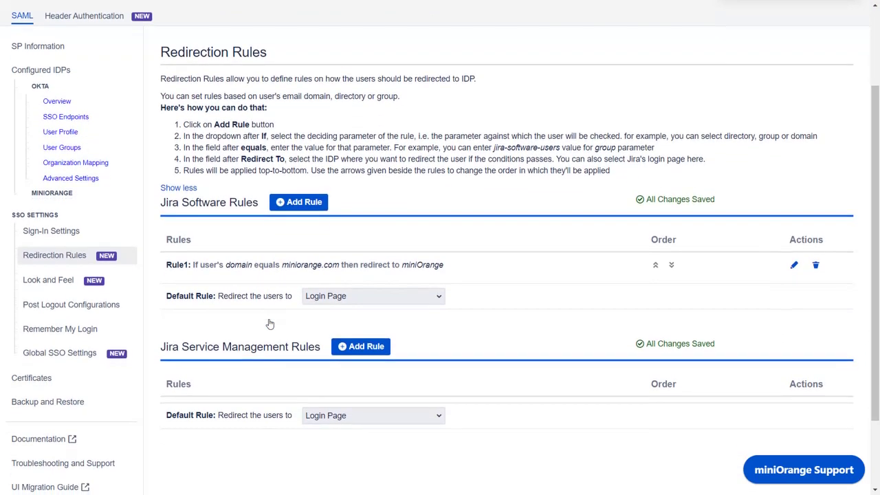
pyautogui.click(313, 297)
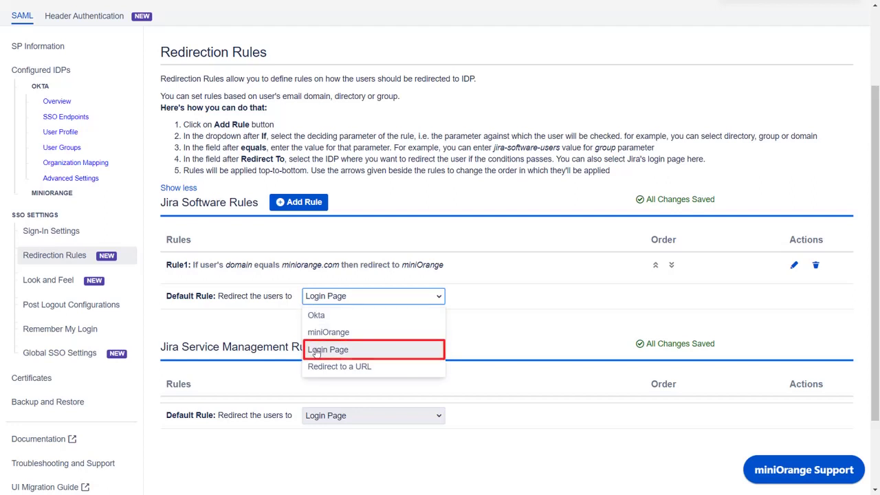
pyautogui.click(317, 348)
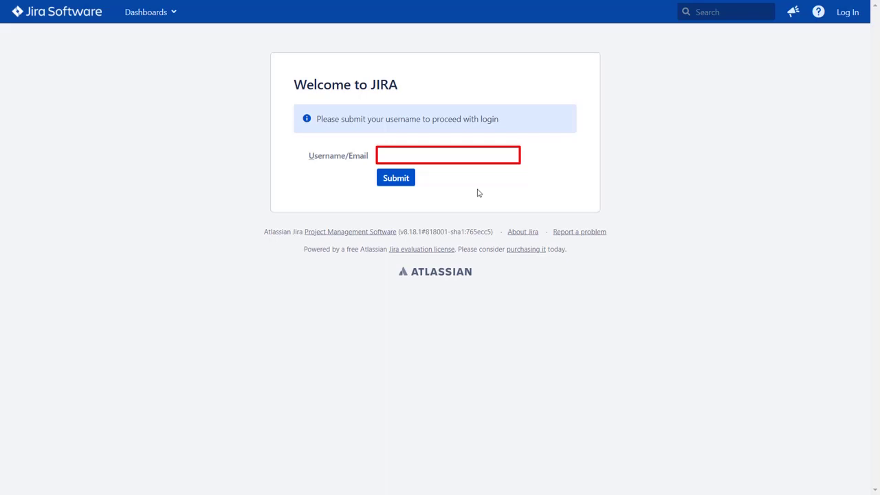
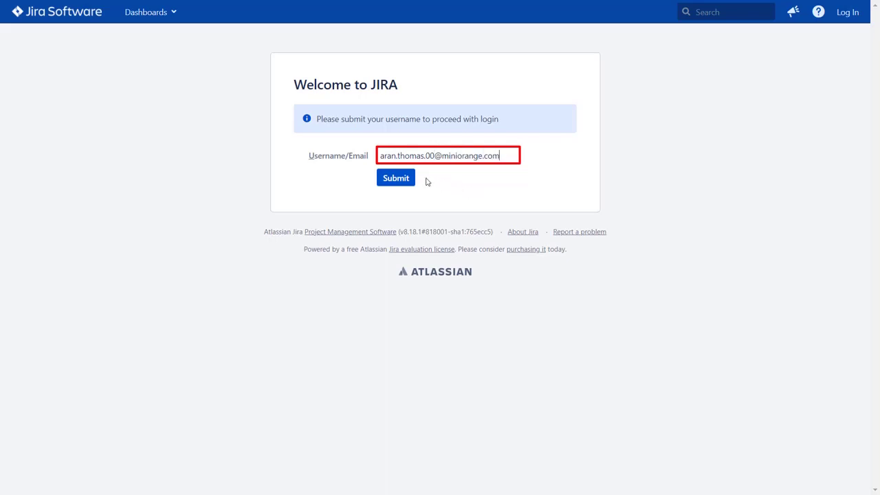
# Step: Log in with a miniorange.com email, completing sign-in on the miniOrange xecurify page
pyautogui.click(410, 180)
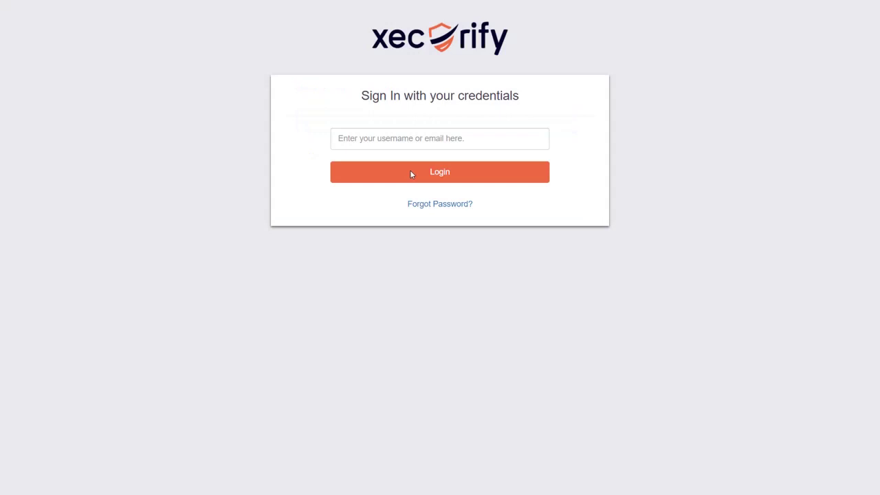
pyautogui.click(406, 141)
pyautogui.click(424, 178)
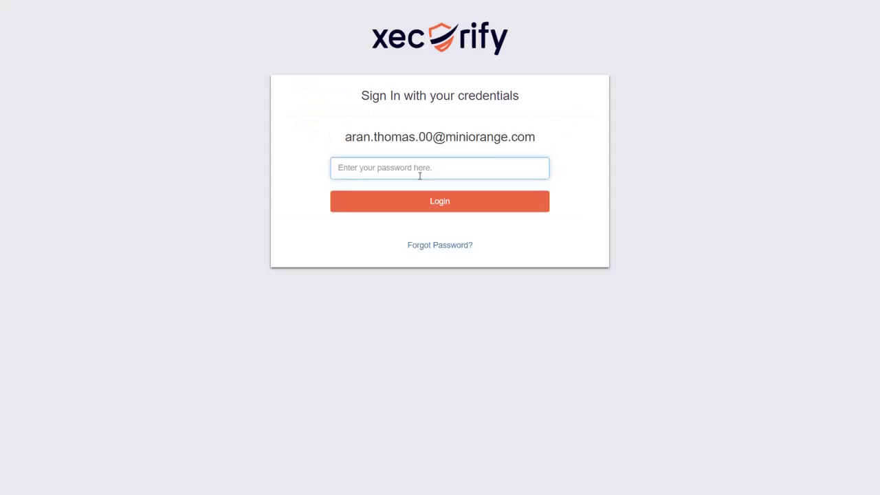
pyautogui.hotkey('ctrl', 'v')
pyautogui.click(402, 200)
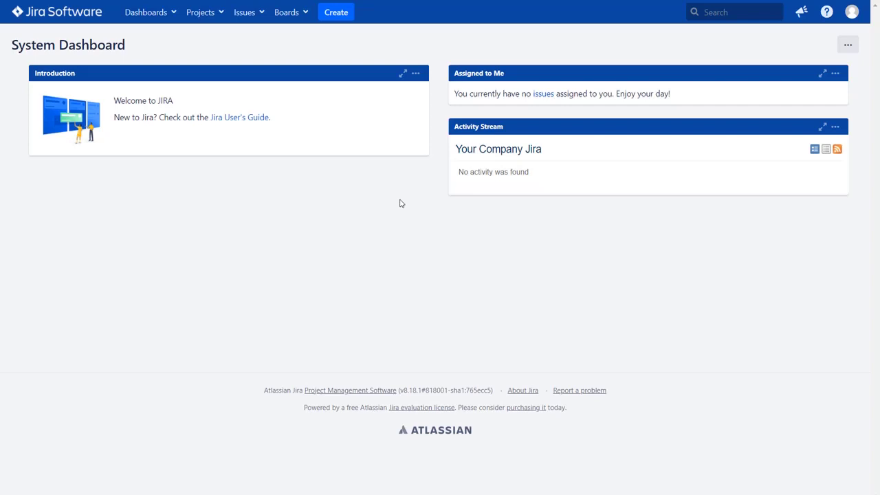
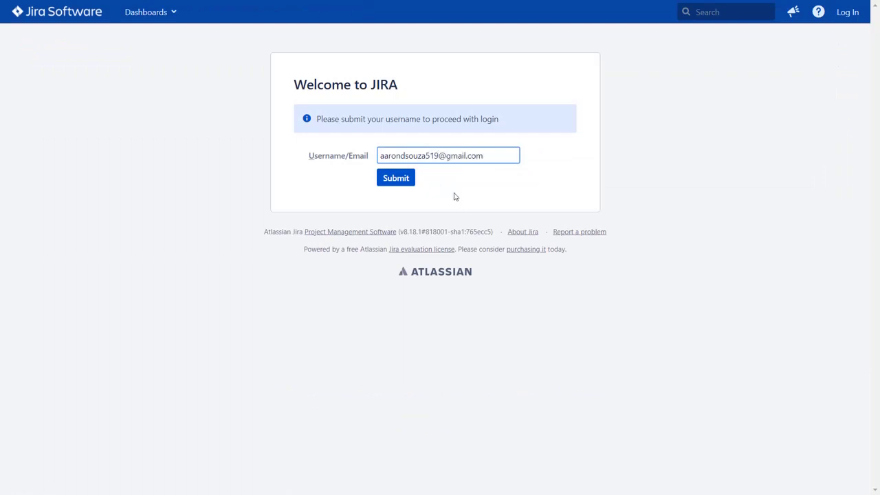
# Step: Submit a gmail.com email address to test the default Login Page rule
pyautogui.click(407, 184)
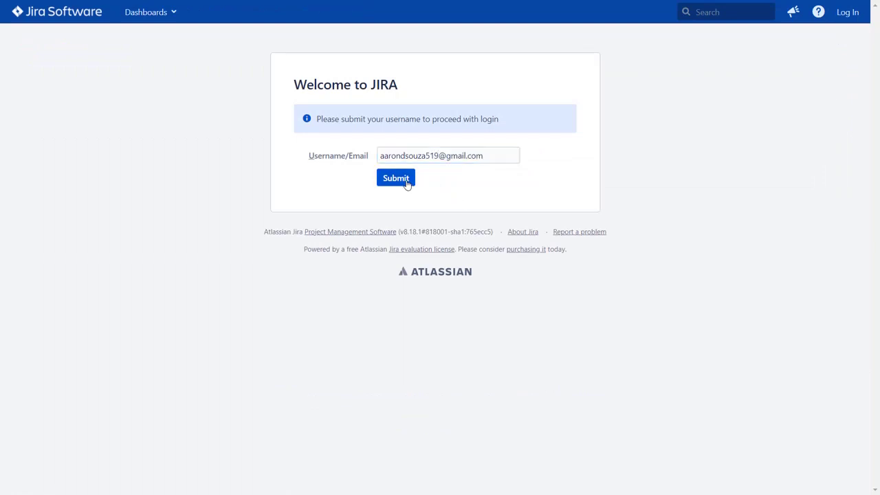